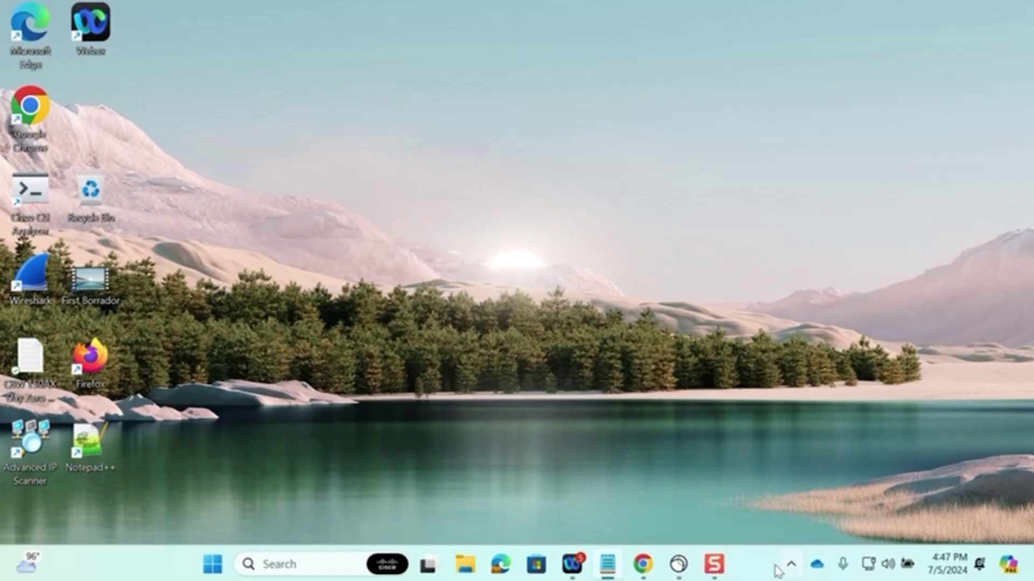
Step: Join the CiscoBusiness-Setup Wi-Fi network and submit its security key
{"action": "left_click", "coordinate": [867, 564]}
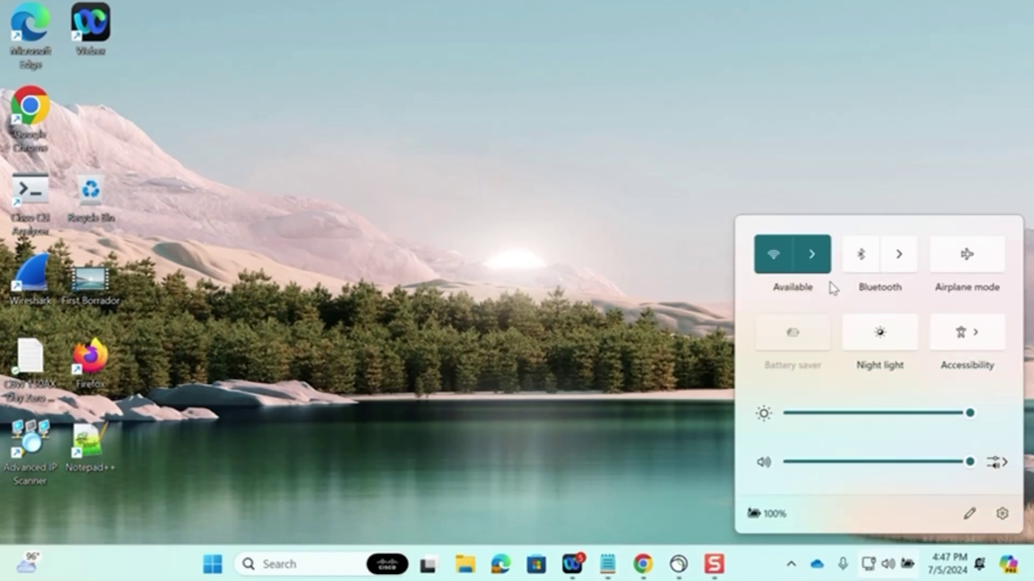
{"action": "left_click", "coordinate": [822, 262]}
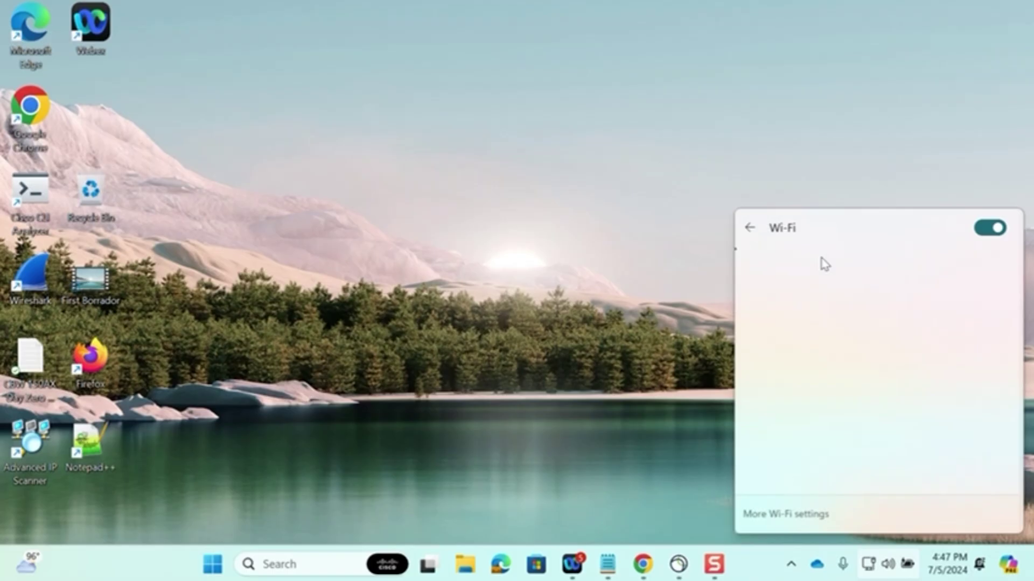
{"action": "scroll", "coordinate": [846, 288], "scroll_direction": "down", "scroll_amount": 5}
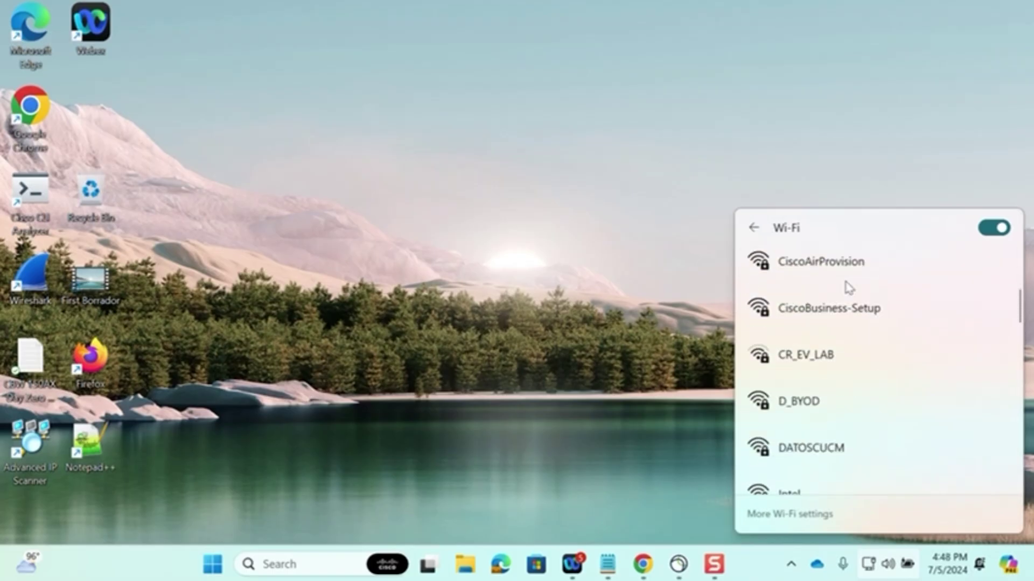
{"action": "left_click", "coordinate": [873, 285]}
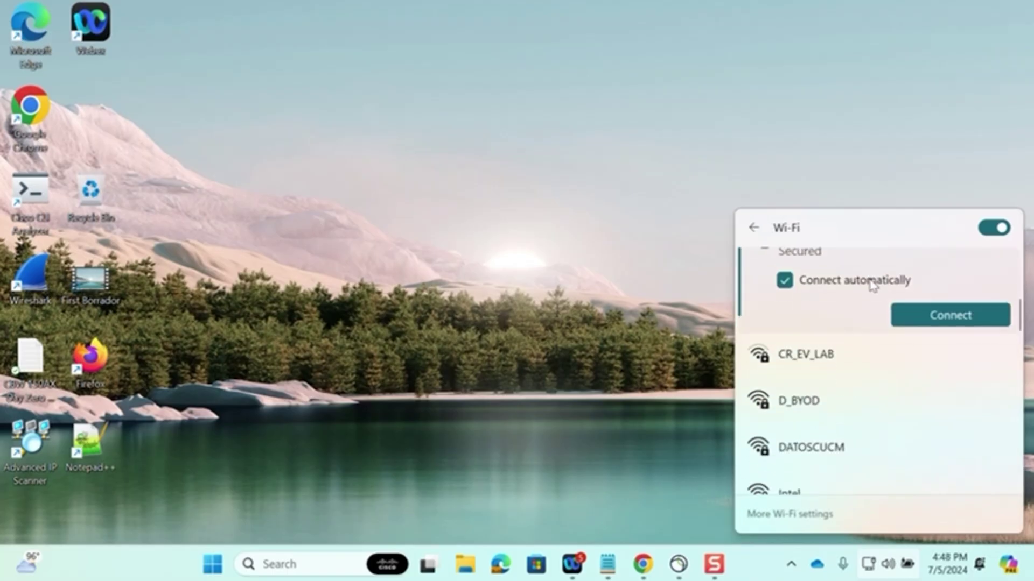
{"action": "left_click", "coordinate": [961, 313]}
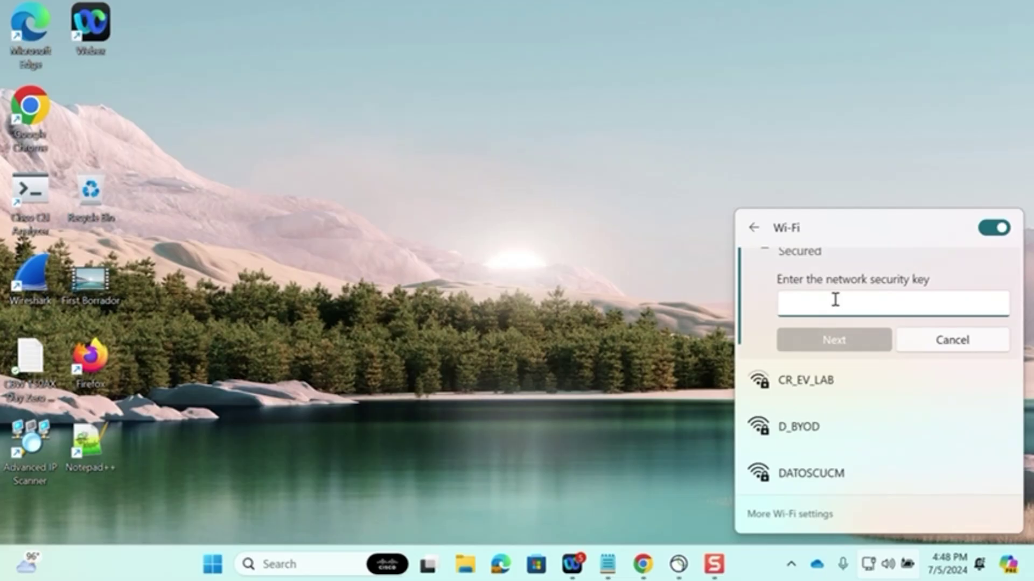
{"action": "type", "text": "cisco123"}
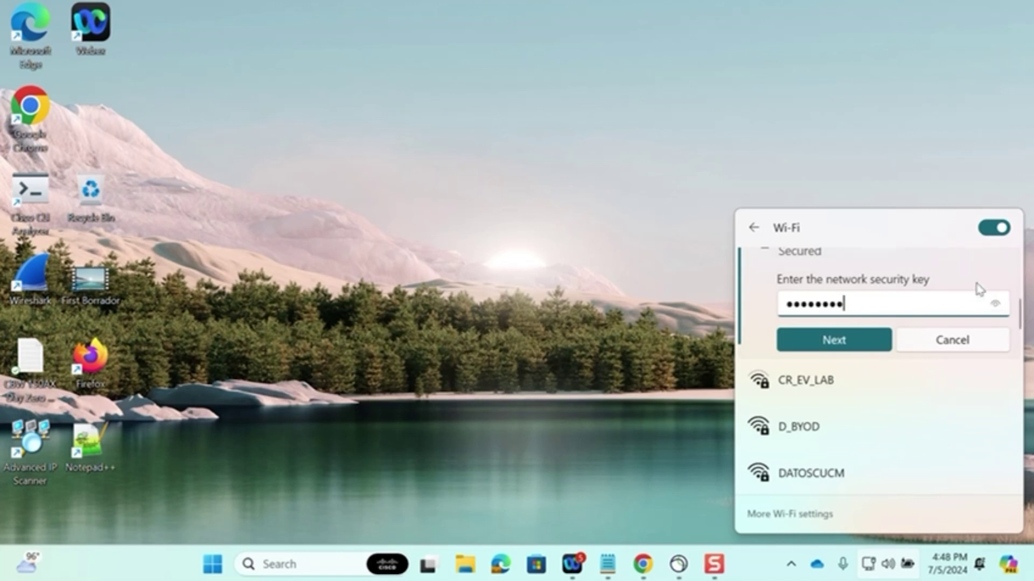
{"action": "left_click", "coordinate": [995, 304]}
{"action": "left_click", "coordinate": [853, 350]}
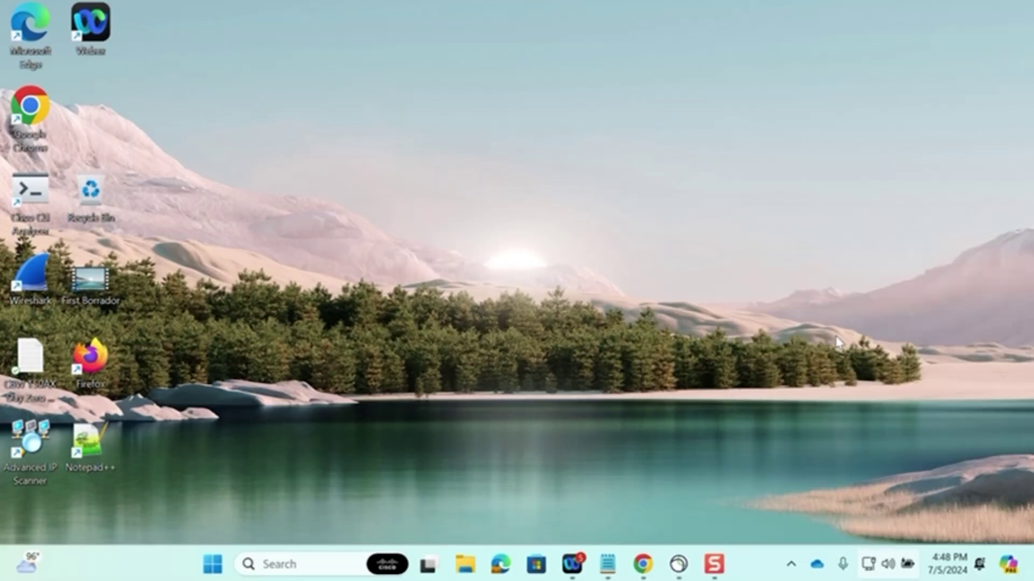
Step: Start the setup wizard and enter PrimaryAP as the admin username
{"action": "key", "text": "alt+Tab"}
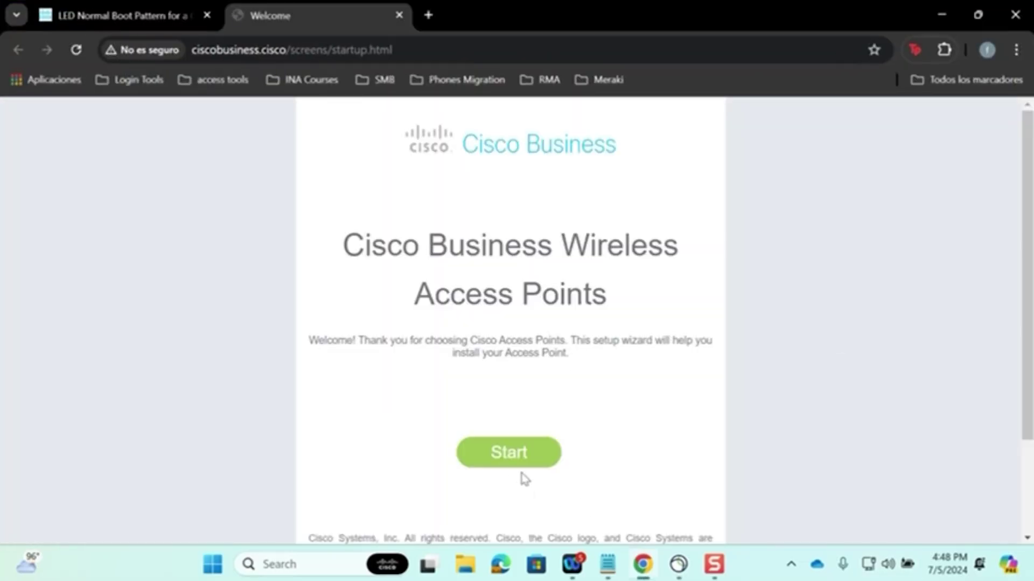
{"action": "left_click", "coordinate": [506, 462]}
{"action": "scroll", "coordinate": [696, 313], "scroll_direction": "down", "scroll_amount": 1}
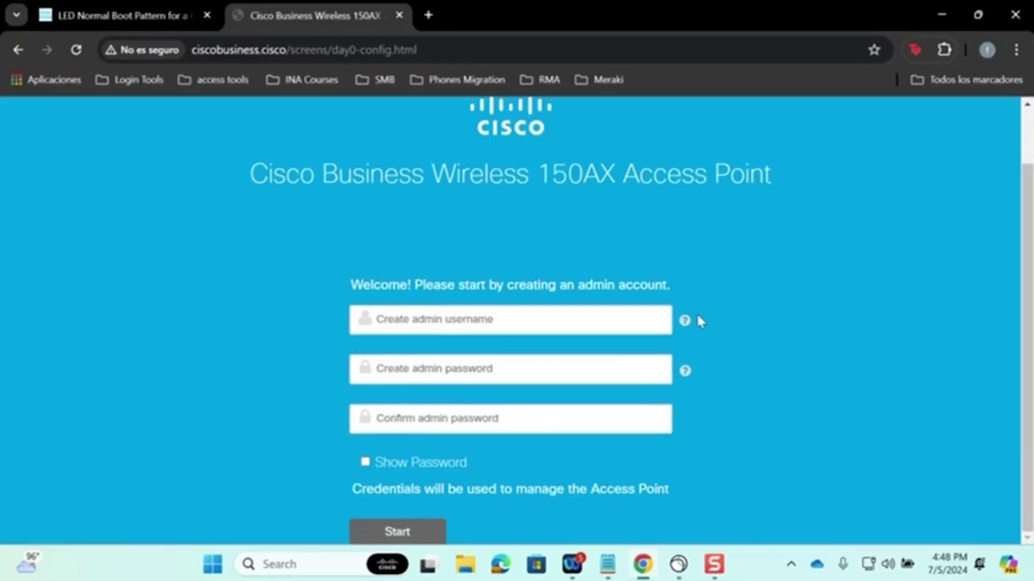
{"action": "left_click", "coordinate": [443, 328]}
{"action": "type", "text": "Pri"}
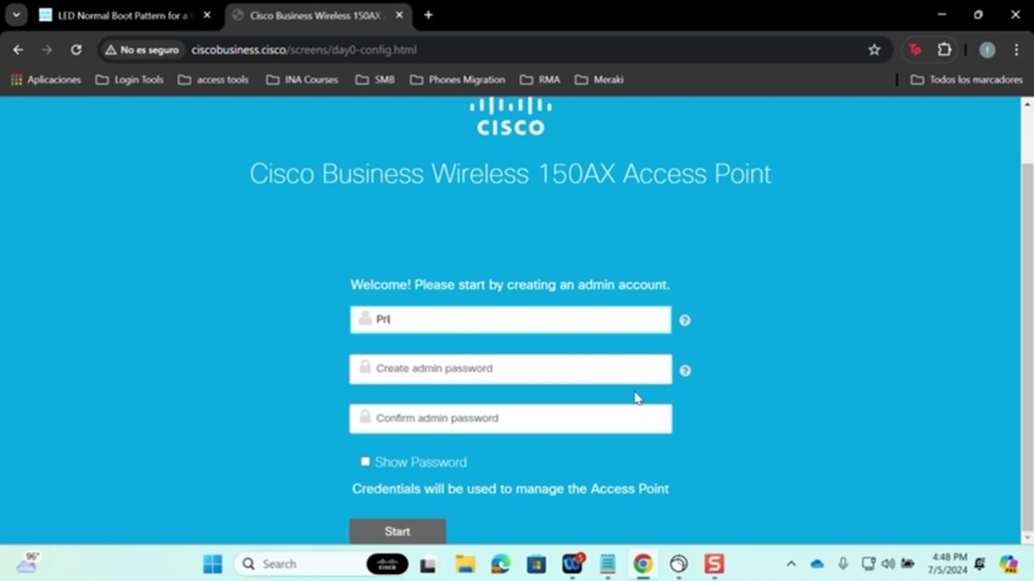
{"action": "type", "text": "maryAP"}
Step: Enter and confirm the admin password, show it, and create the admin account
{"action": "left_click", "coordinate": [480, 370]}
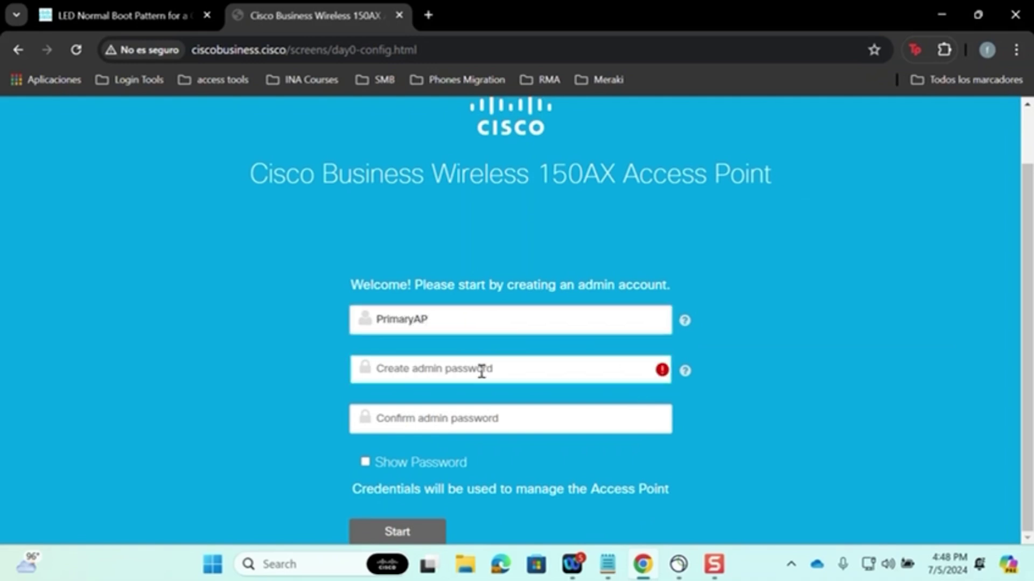
{"action": "type", "text": "12345678"}
{"action": "left_click", "coordinate": [425, 415]}
{"action": "type", "text": "12345678"}
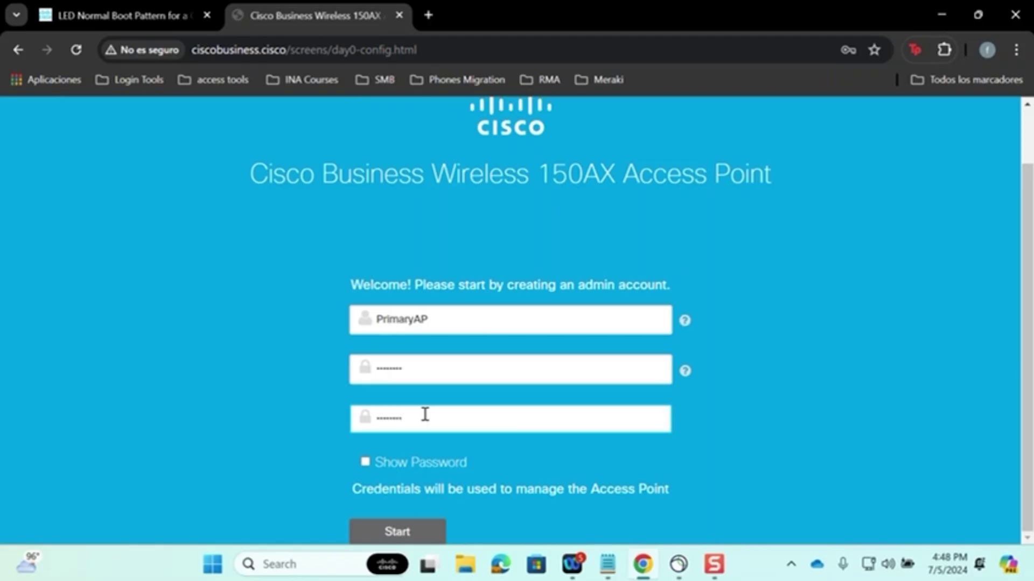
{"action": "left_click", "coordinate": [365, 461]}
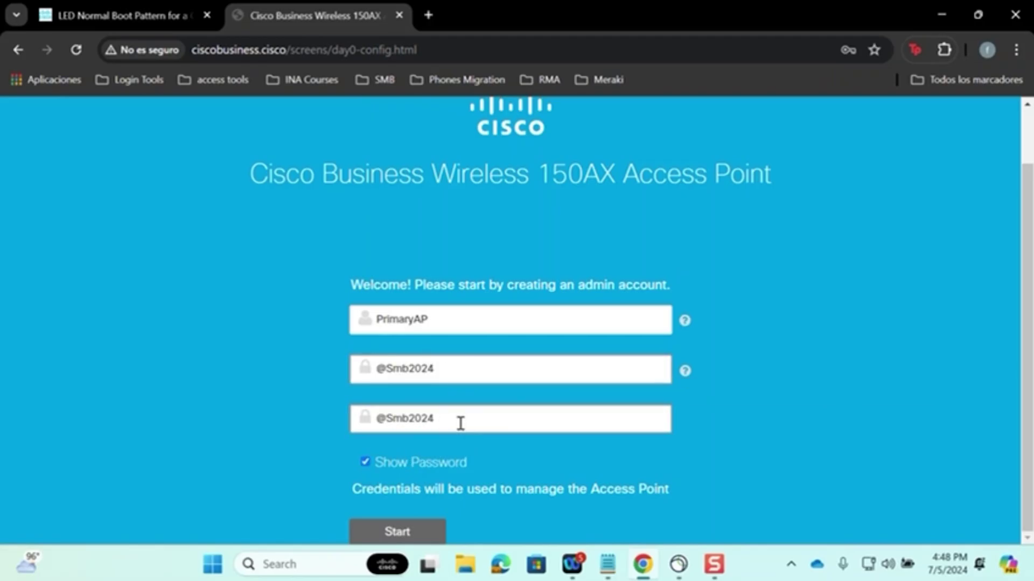
{"action": "left_click", "coordinate": [415, 538]}
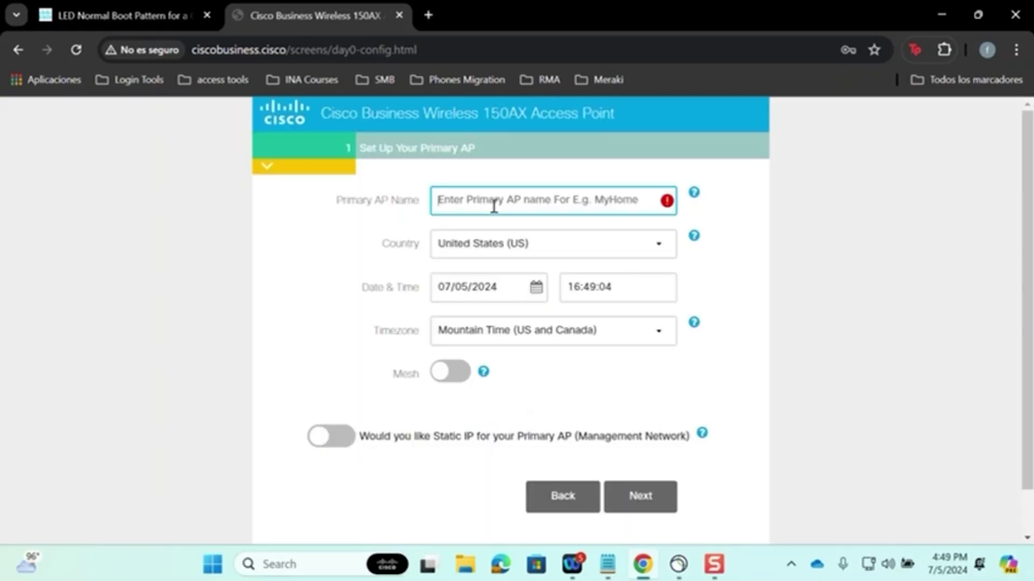
Step: Enter PrimaryAP as the Primary AP Name, keeping United States and Mountain Time
{"action": "type", "text": "PrimaryAP"}
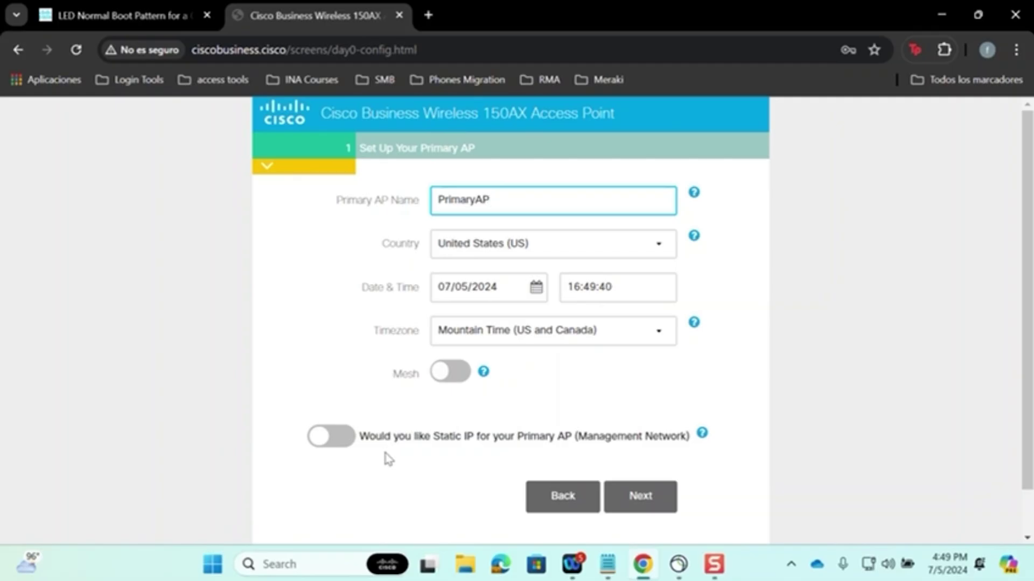
Step: Finish the primary AP step and name the wireless network AdminNetwork
{"action": "left_click", "coordinate": [643, 501]}
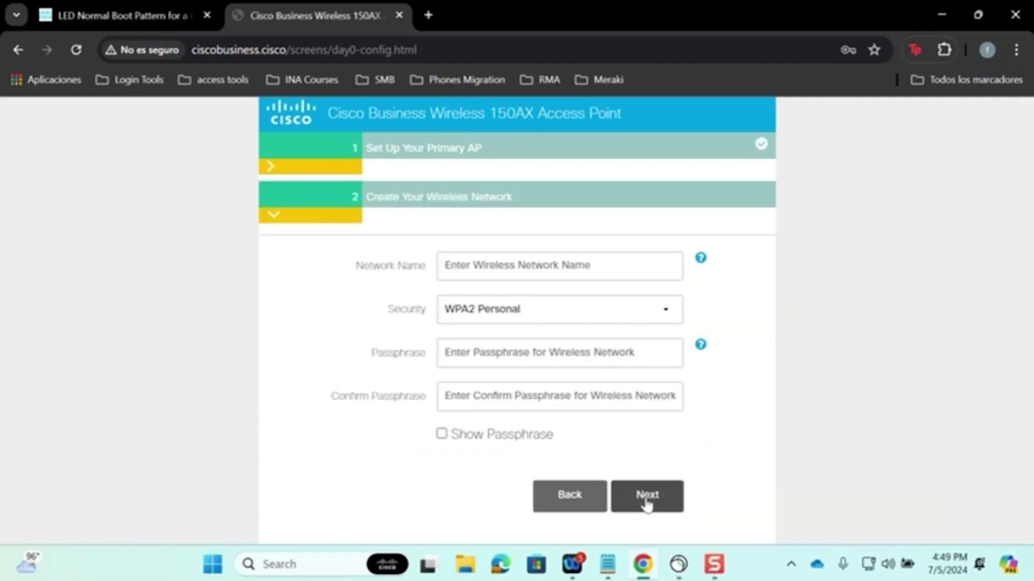
{"action": "left_click", "coordinate": [468, 271]}
{"action": "type", "text": "AdminNetwork"}
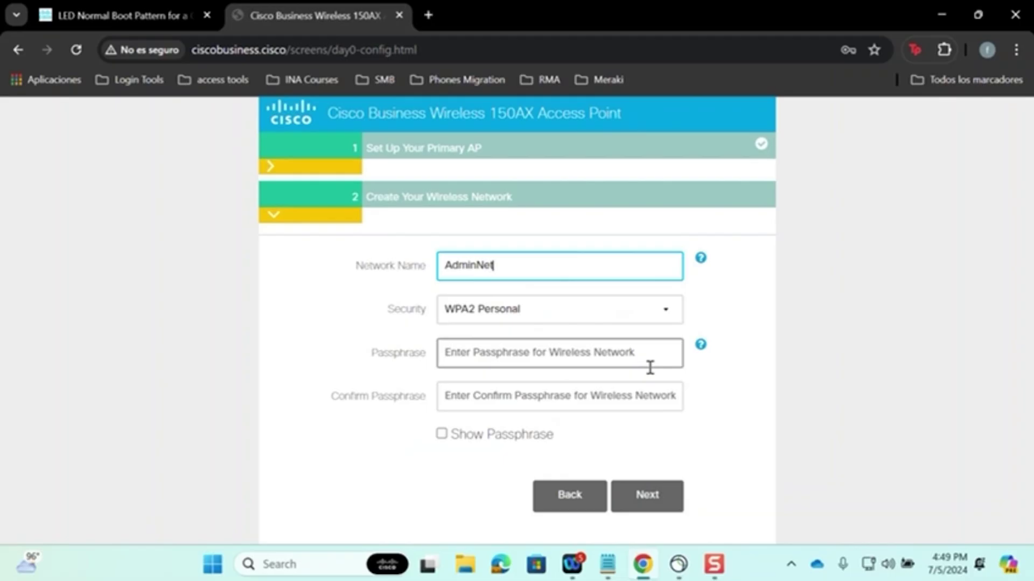
Step: Set and confirm the WPA2 Personal passphrase, show it, and continue to the summary
{"action": "left_click", "coordinate": [488, 353]}
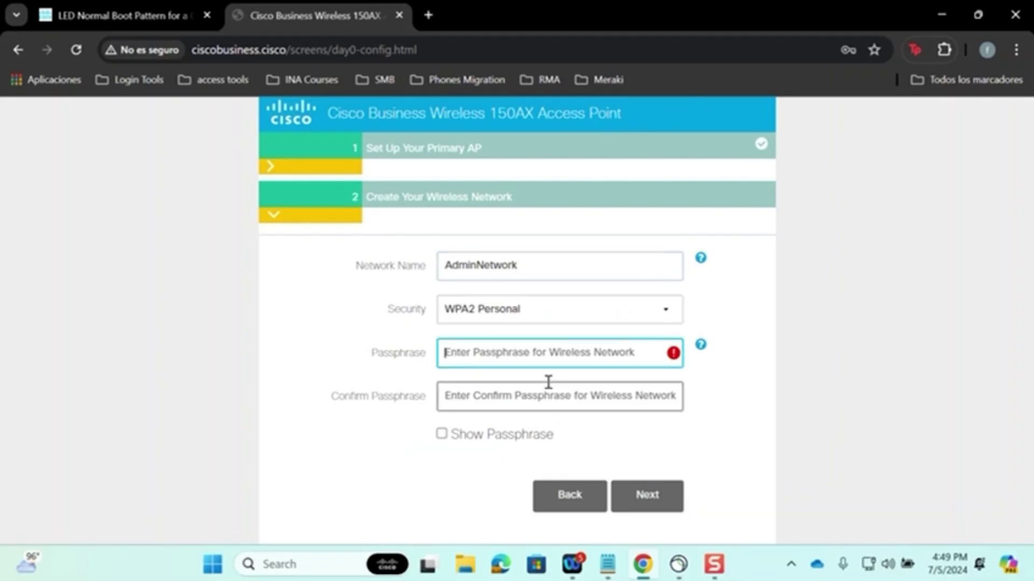
{"action": "type", "text": "issword"}
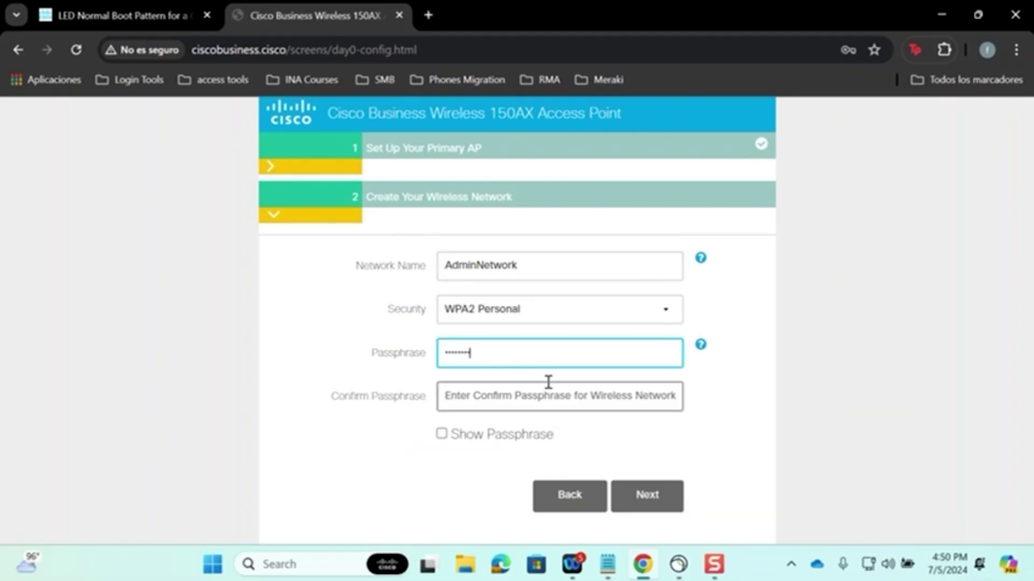
{"action": "left_click", "coordinate": [548, 384]}
{"action": "type", "text": "p"}
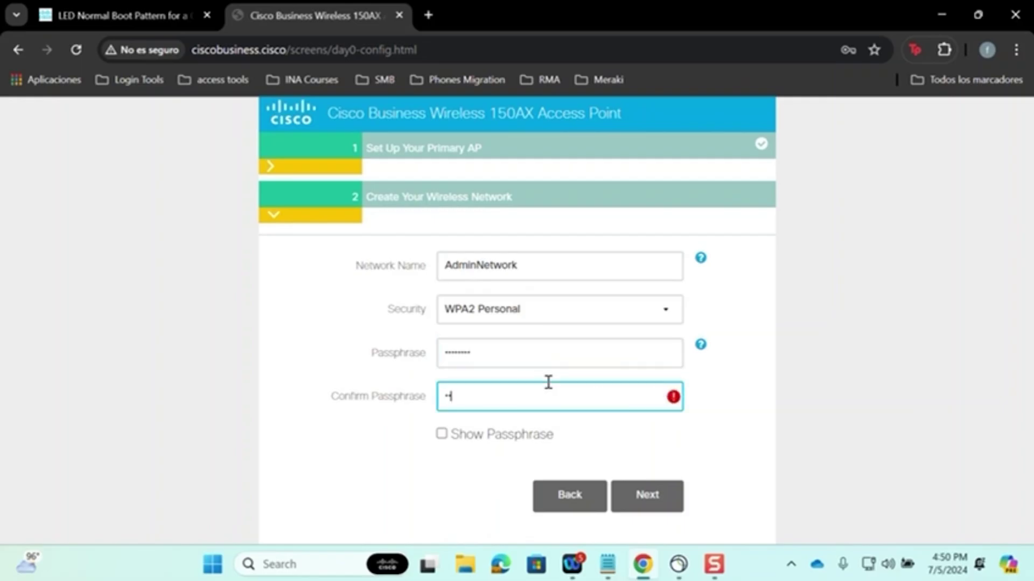
{"action": "type", "text": "assword"}
{"action": "left_click", "coordinate": [442, 445]}
{"action": "left_click", "coordinate": [441, 435]}
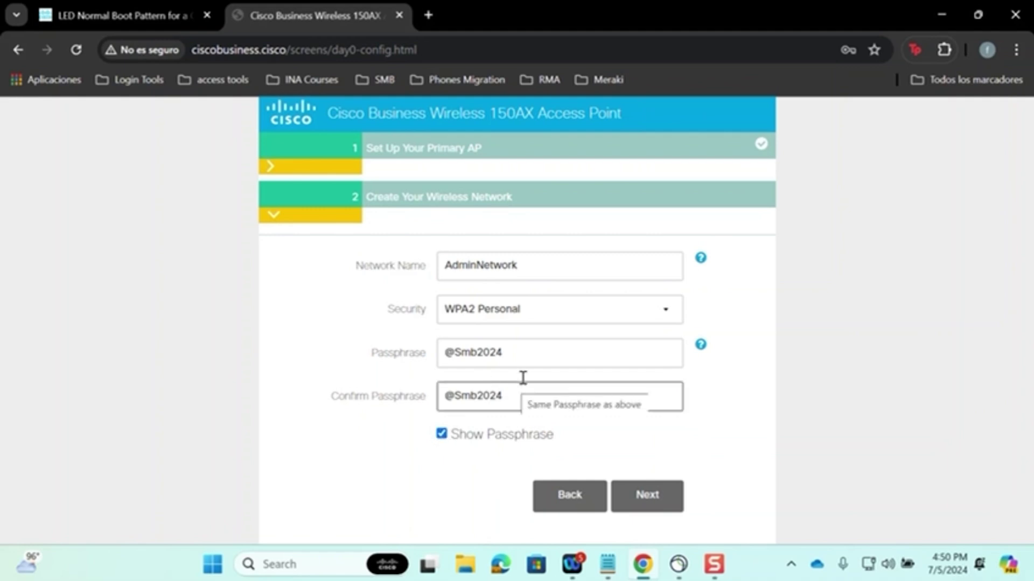
{"action": "left_click", "coordinate": [650, 502]}
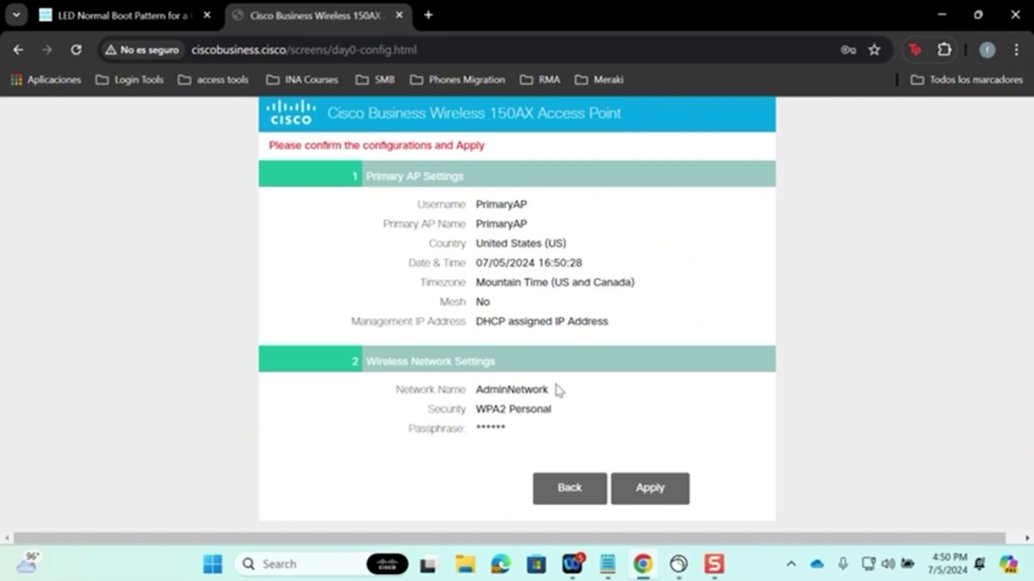
Step: Select AdminNetwork on the summary and apply the configuration to the access point
{"action": "left_click_drag", "start_coordinate": [558, 396], "coordinate": [474, 391]}
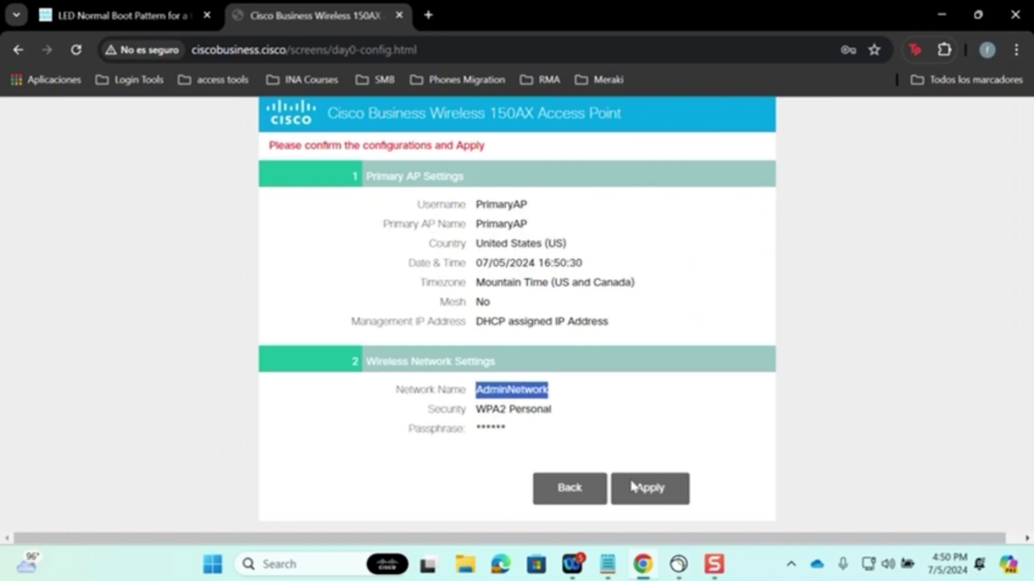
{"action": "left_click", "coordinate": [673, 505]}
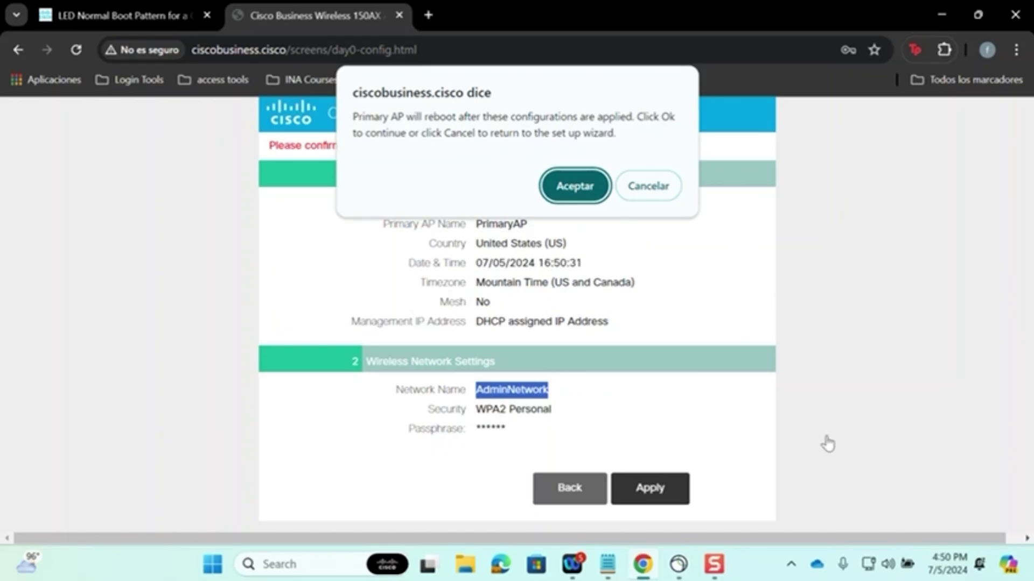
{"action": "left_click", "coordinate": [870, 565]}
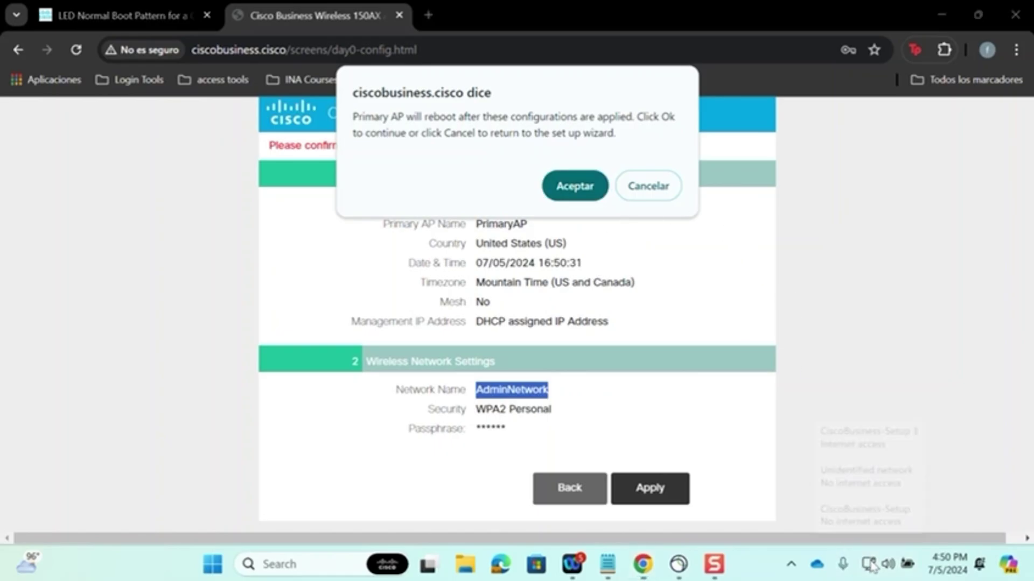
Step: Cancel the reboot prompt, verify the CiscoBusiness-Setup connection, and select the ciscobusiness.cisco host
{"action": "left_click", "coordinate": [816, 264]}
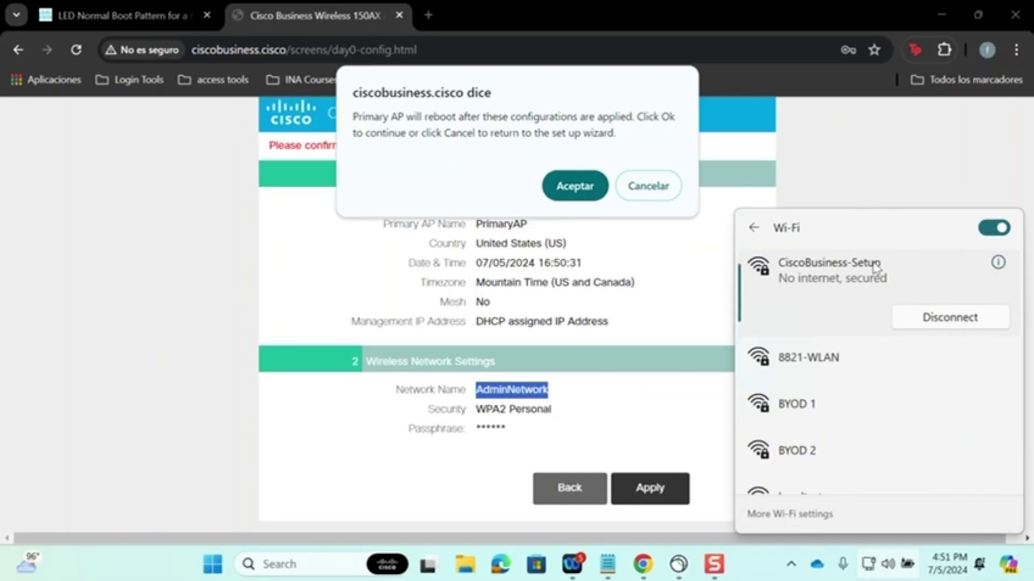
{"action": "left_click", "coordinate": [648, 185]}
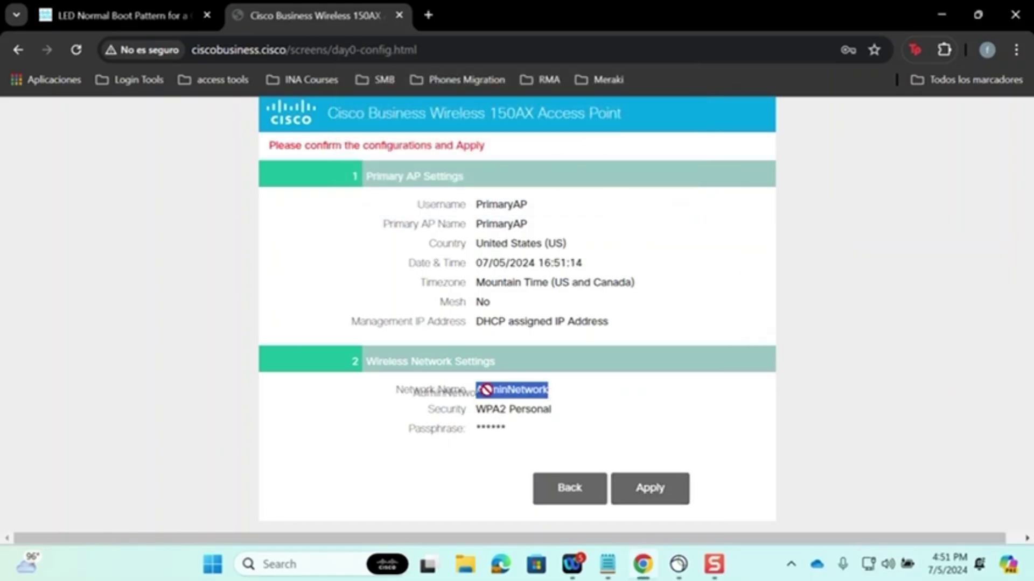
{"action": "left_click", "coordinate": [874, 564]}
{"action": "left_click", "coordinate": [811, 254]}
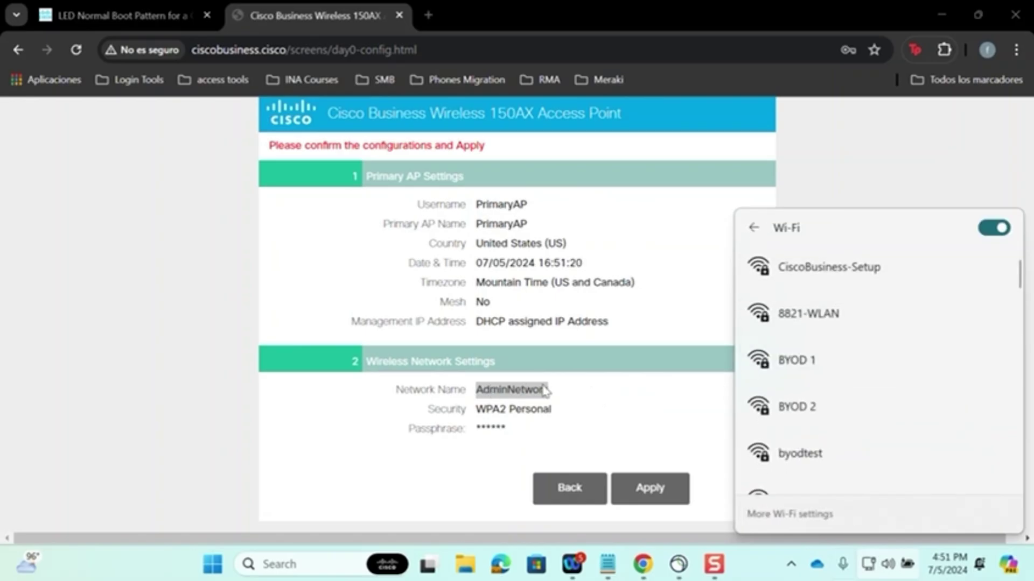
{"action": "left_click", "coordinate": [884, 156]}
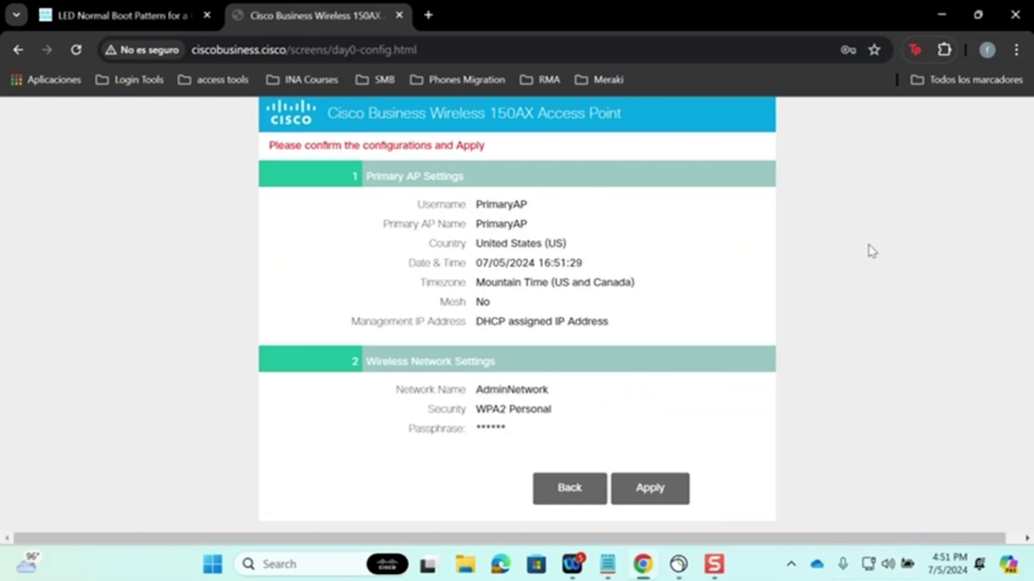
{"action": "left_click_drag", "start_coordinate": [287, 44], "coordinate": [192, 42]}
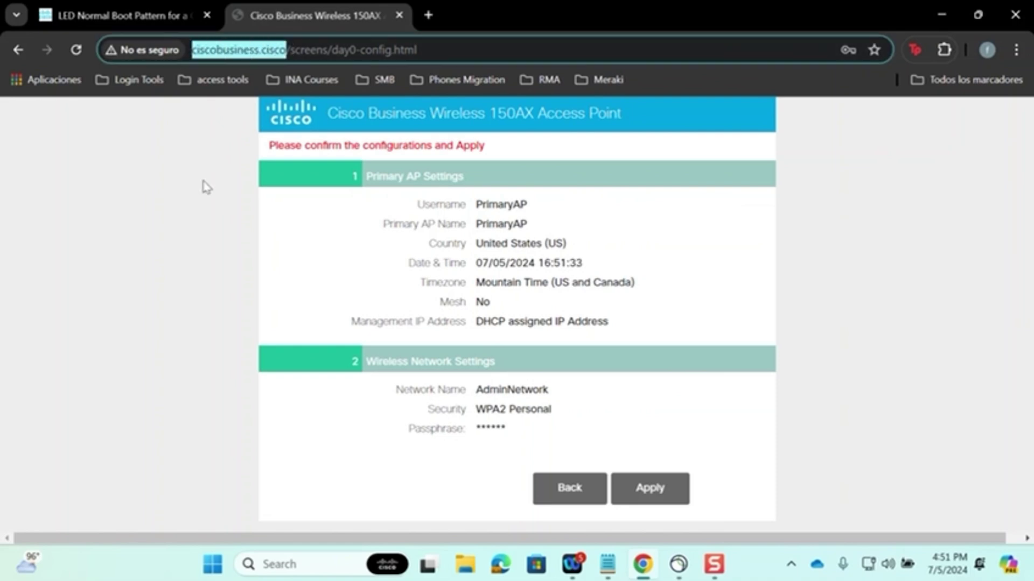